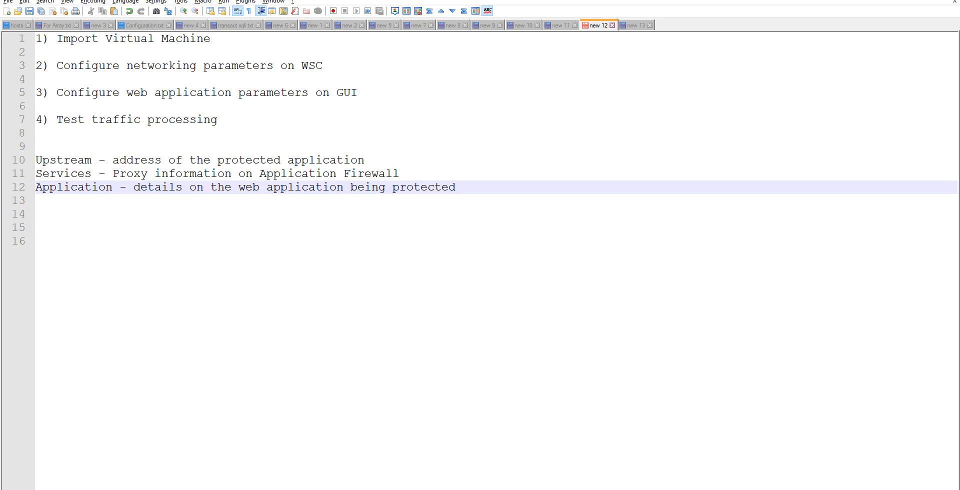
Step: Review the notes' definitions of Upstream, Services and Application by highlighting each description
left_click_drag(113, 160, 364, 160)
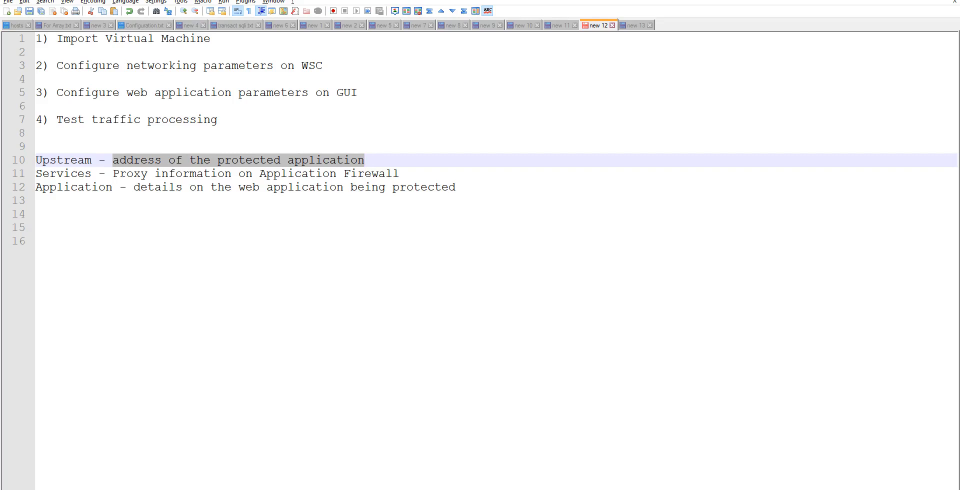
left_click_drag(120, 173, 400, 174)
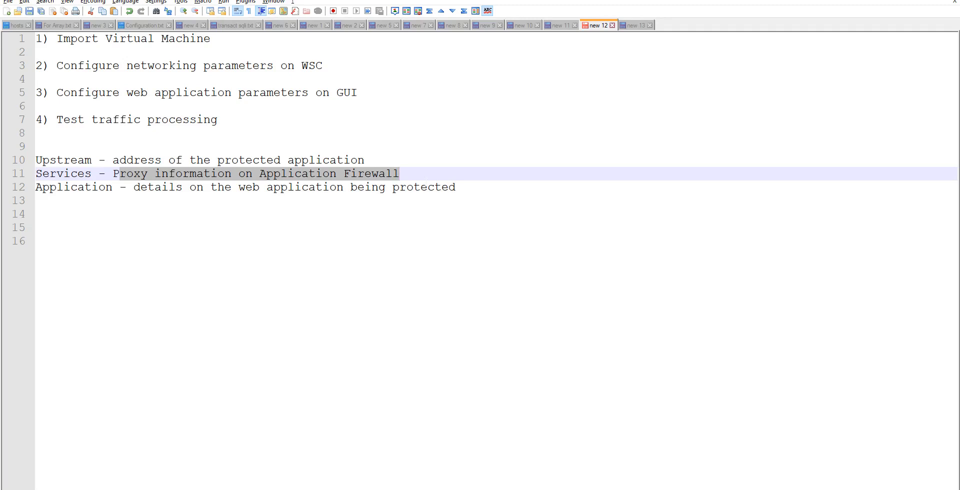
left_click(400, 174)
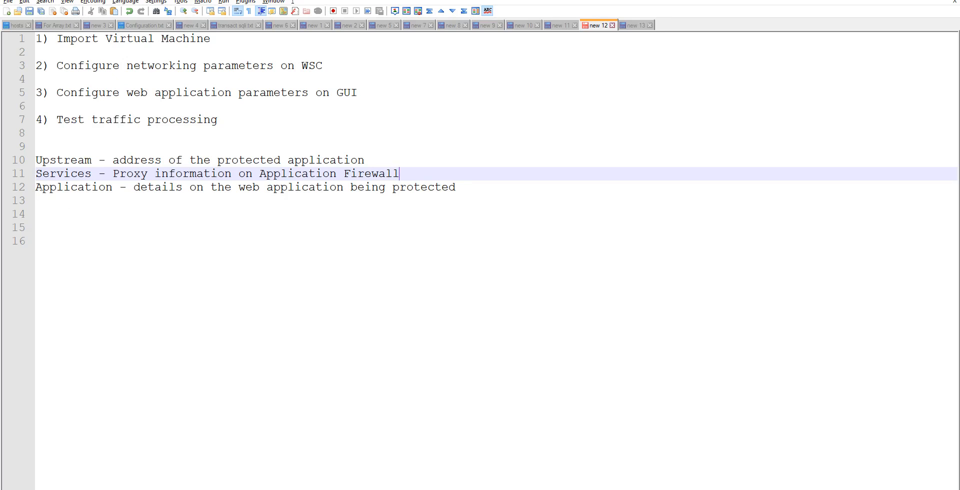
left_click_drag(134, 187, 456, 187)
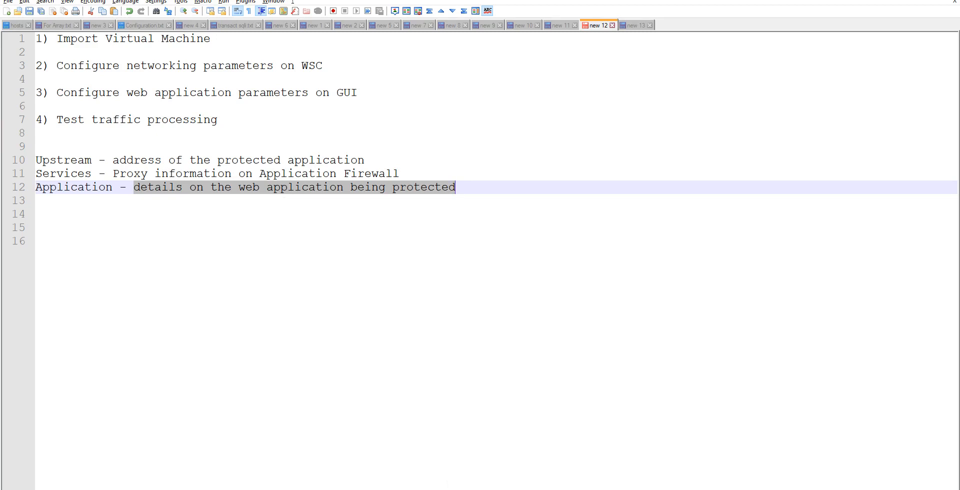
Step: Switch to the PTAF web console in the browser and start a new upstream named vulnbank
key("alt+Tab")
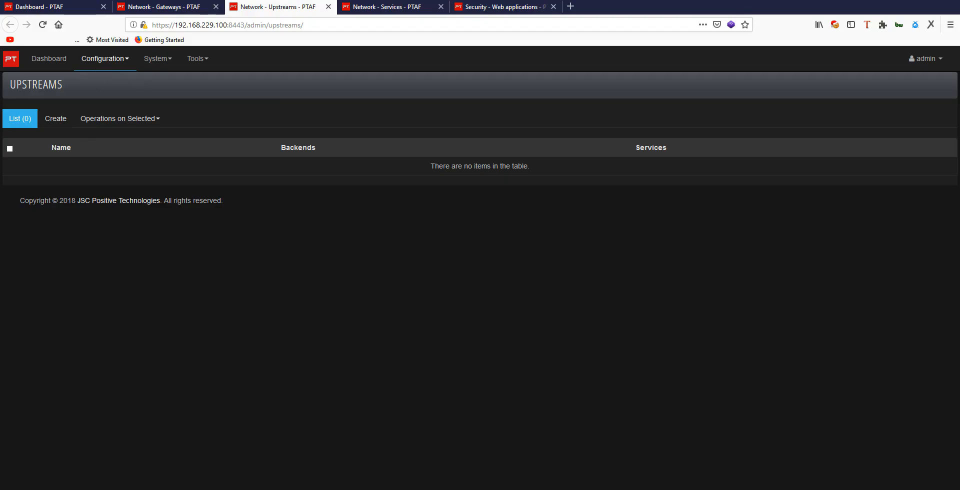
left_click(59, 125)
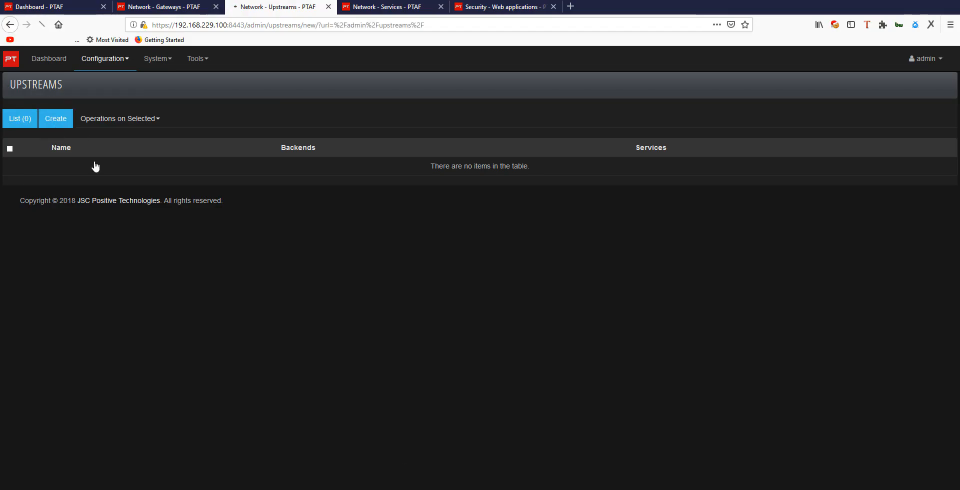
left_click(107, 151)
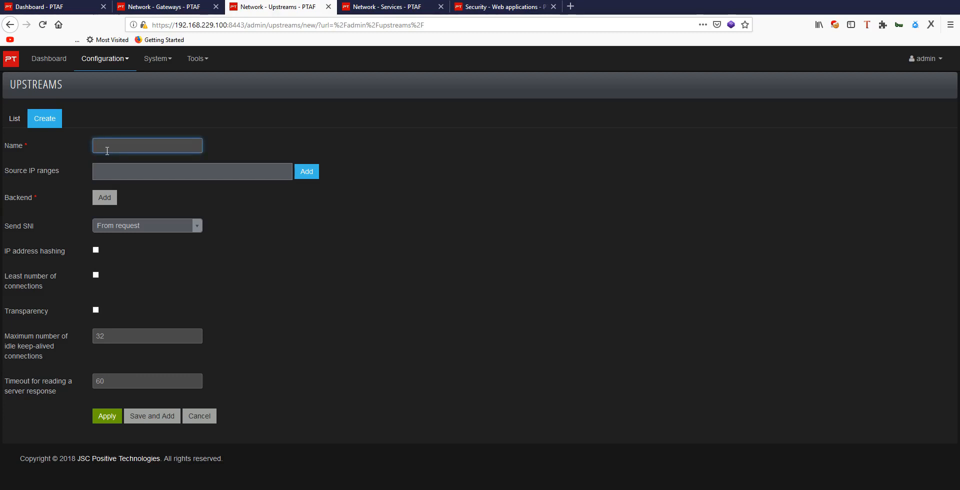
type("v")
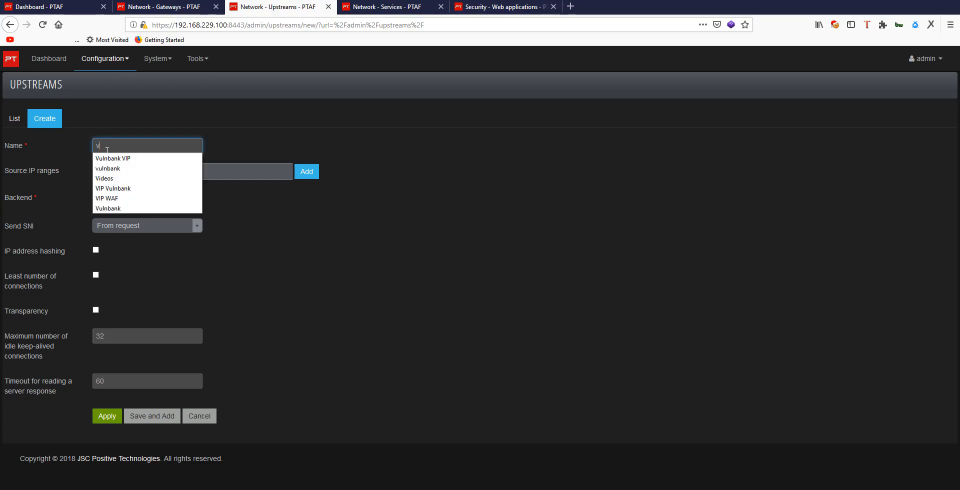
type("ulnba")
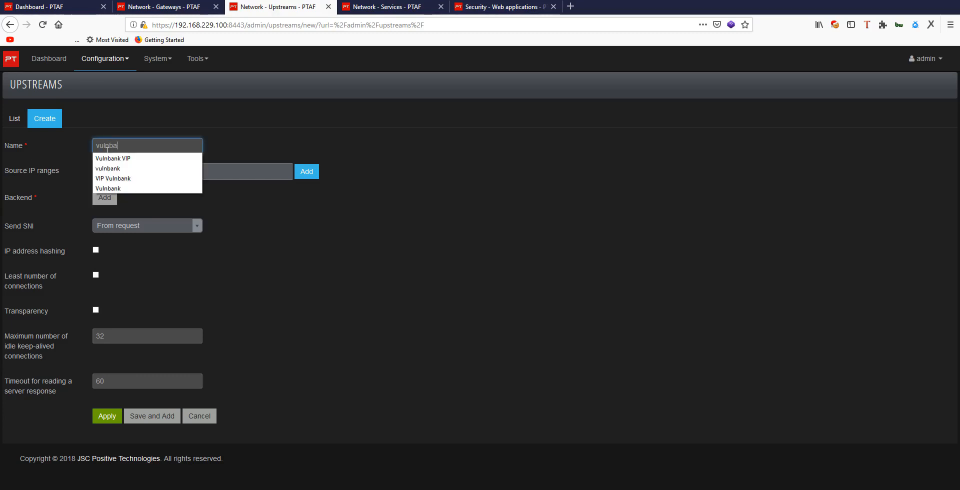
type("nk")
left_click(420, 123)
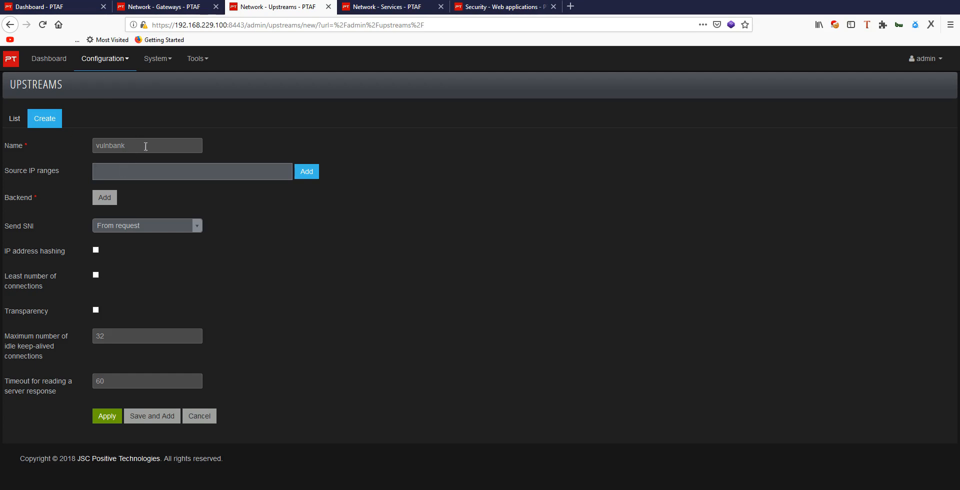
Step: Add a backend to the upstream with host 192.168.11.130
left_click(110, 199)
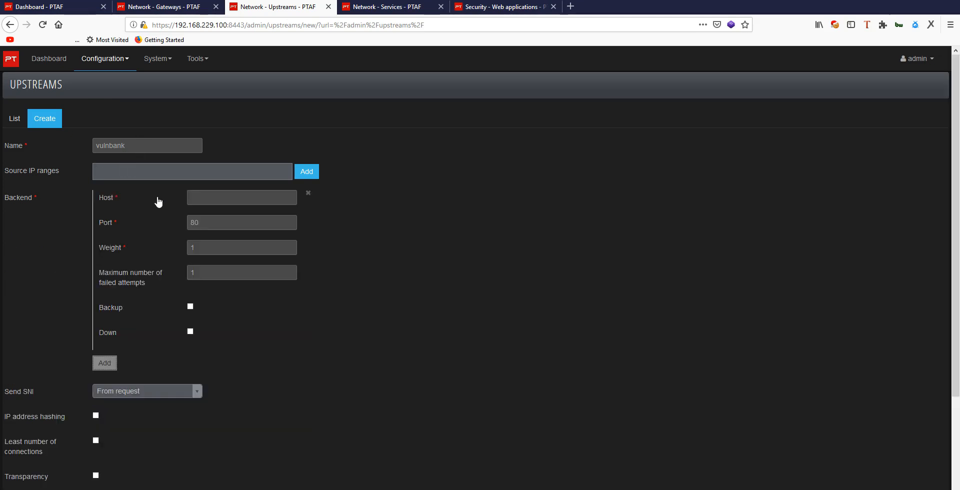
left_click(224, 204)
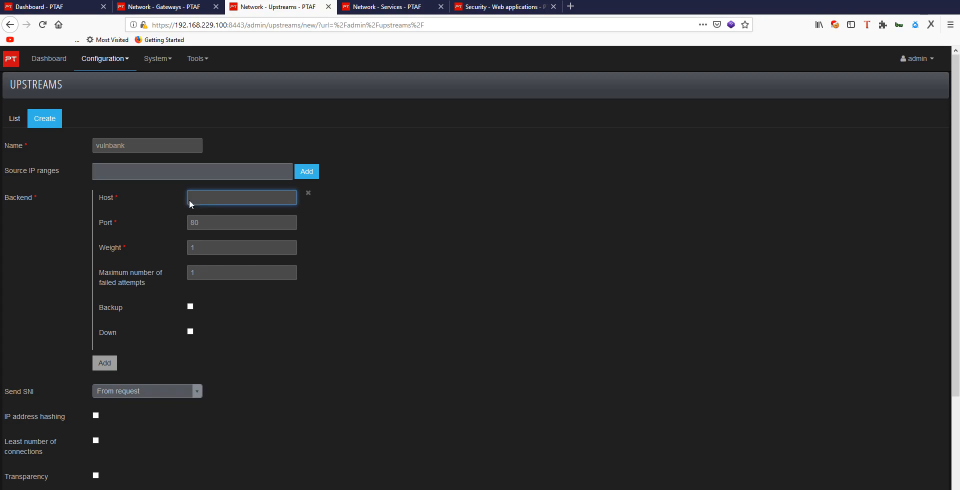
left_click(216, 201)
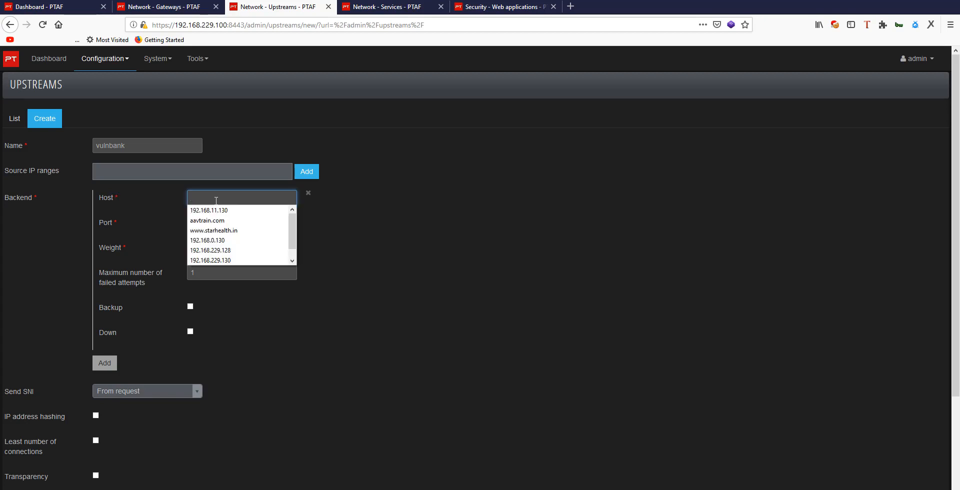
left_click(355, 217)
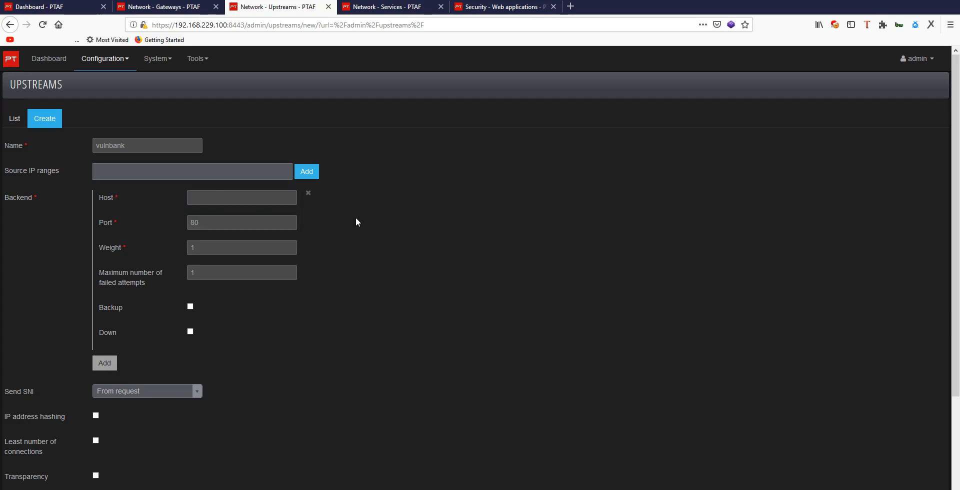
left_click(240, 206)
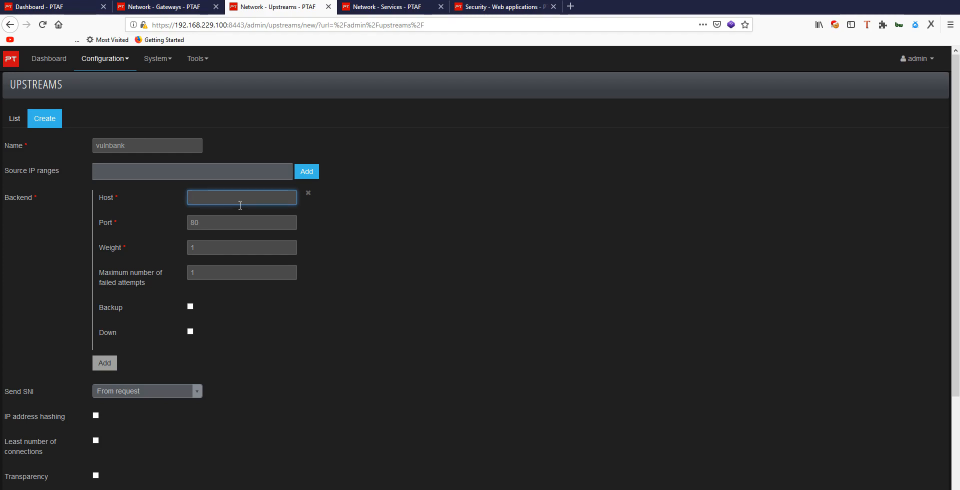
left_click(240, 206)
left_click(236, 210)
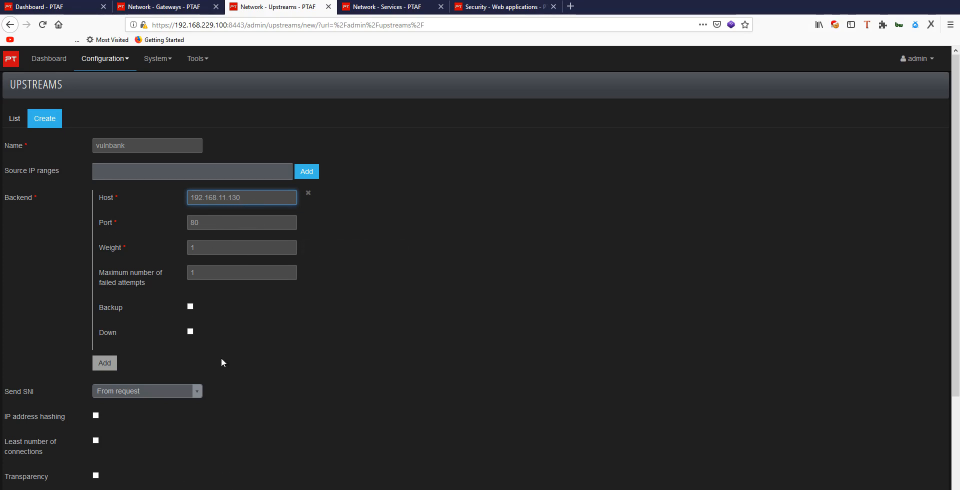
Step: Check the remaining upstream options and apply the new vulnbank upstream
scroll(352, 329, "down", 3)
scroll(352, 329, "down", 1)
key("Return")
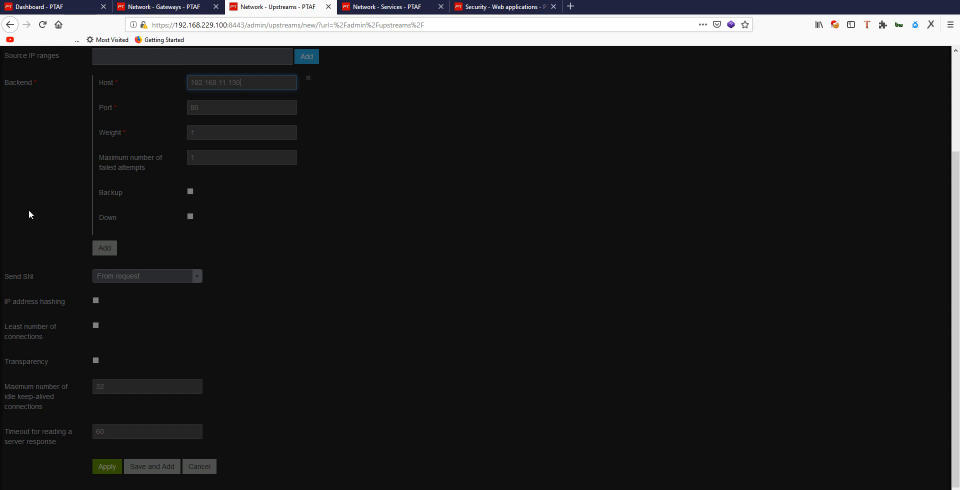
scroll(310, 299, "up", 4)
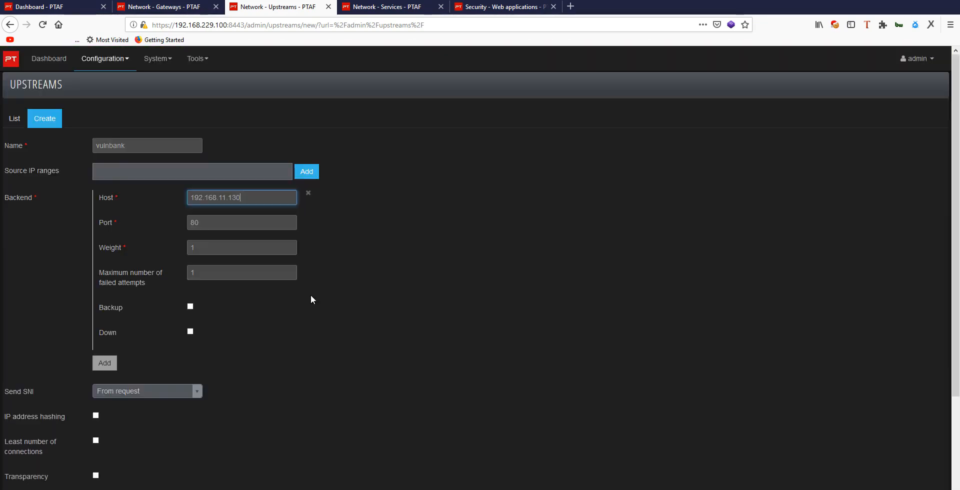
scroll(311, 296, "down", 4)
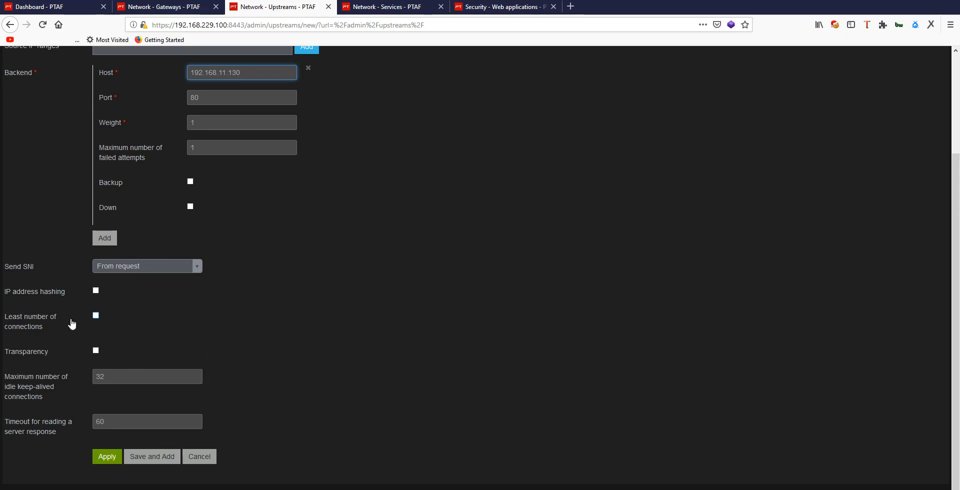
left_click(109, 457)
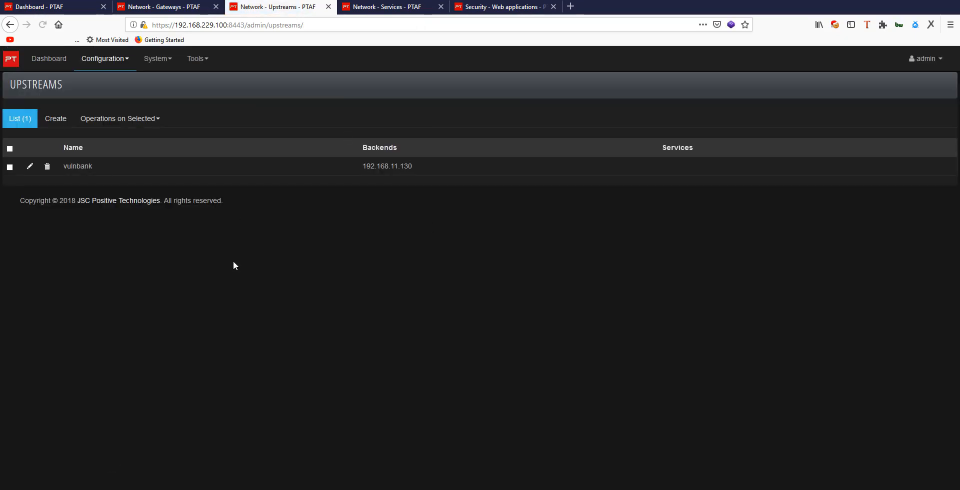
Step: Start a new network service and name it vulnbank
left_click(375, 8)
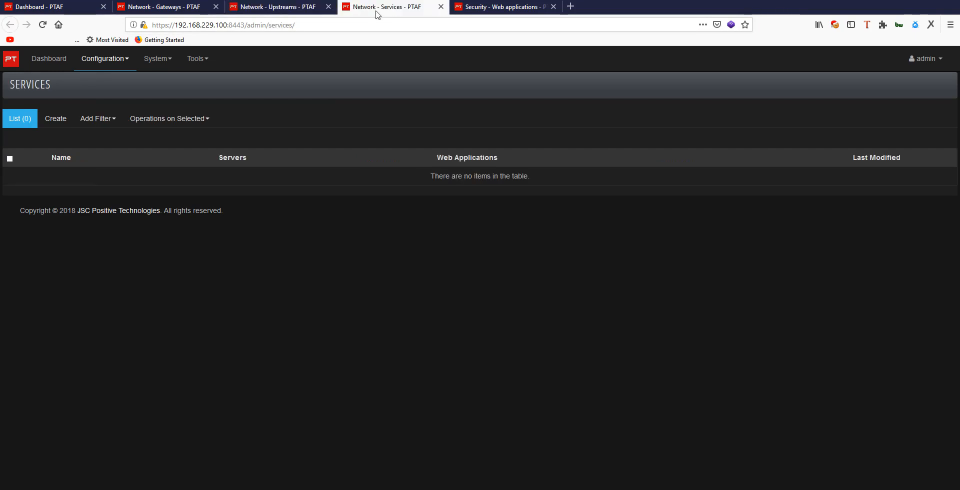
left_click(55, 120)
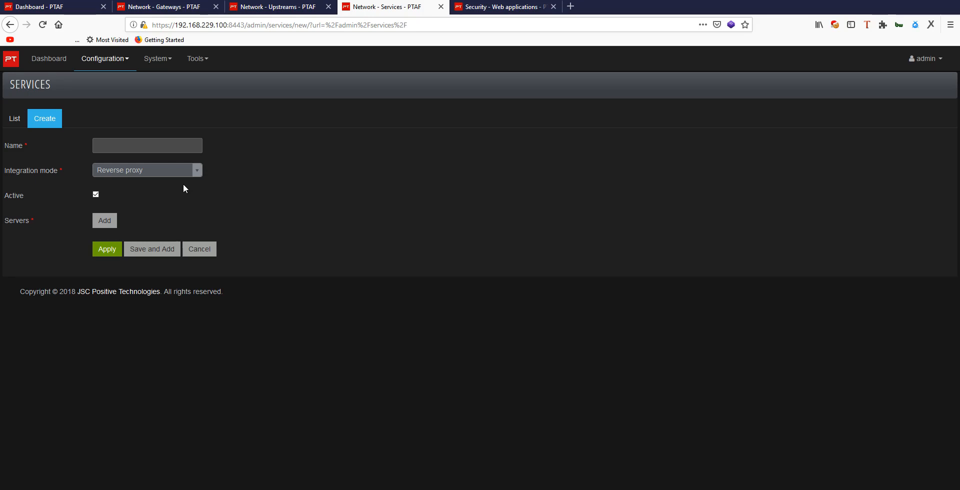
left_click(133, 153)
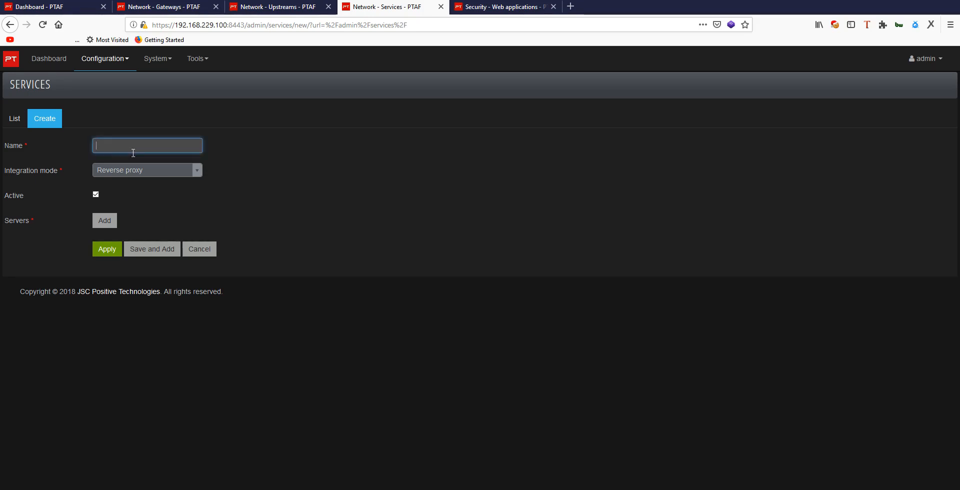
type("vuln")
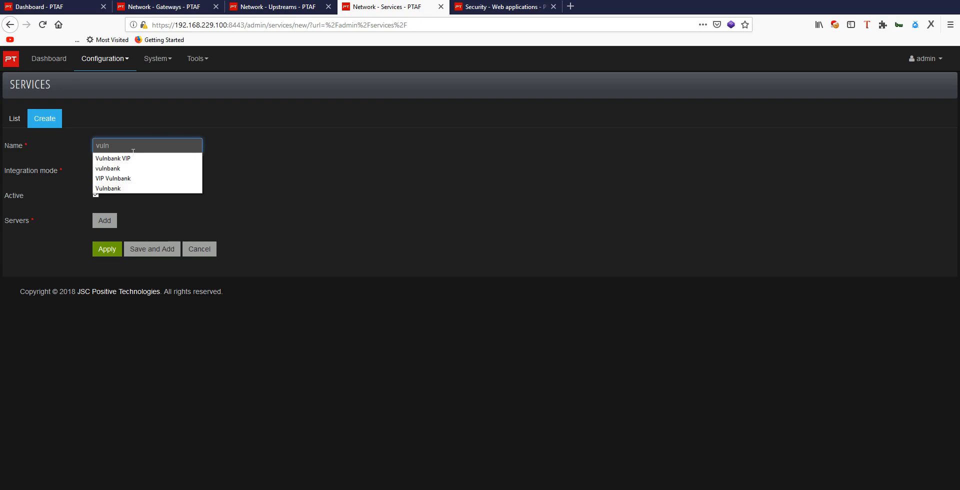
type("bank")
left_click(303, 142)
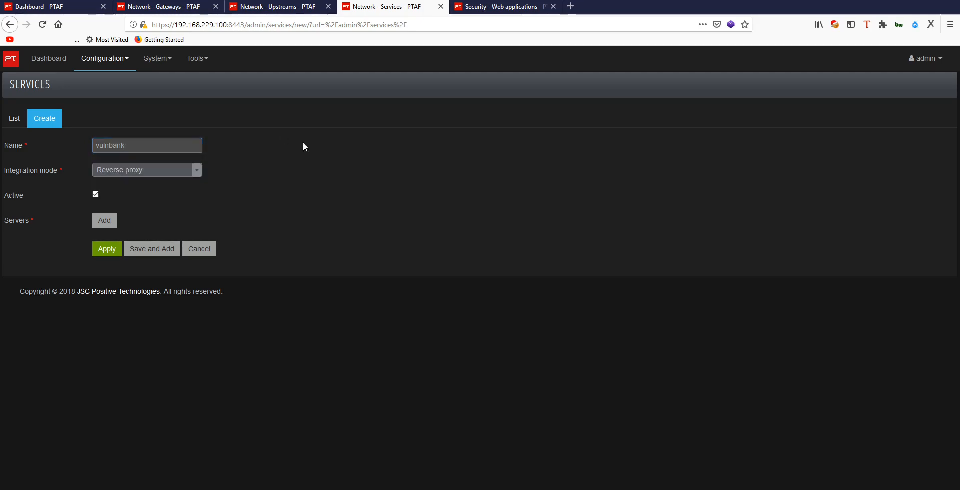
Step: Add a server to the service and assign the vulnbank upstream to it
left_click(113, 221)
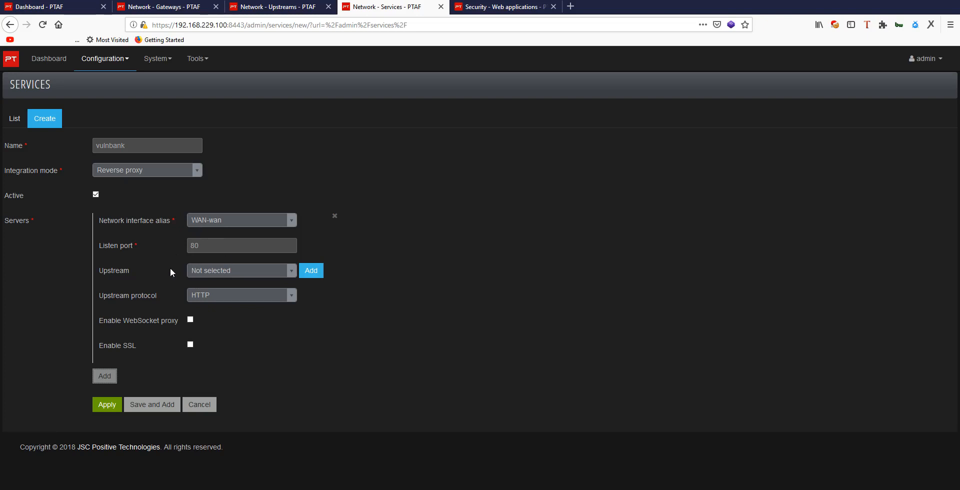
left_click(221, 273)
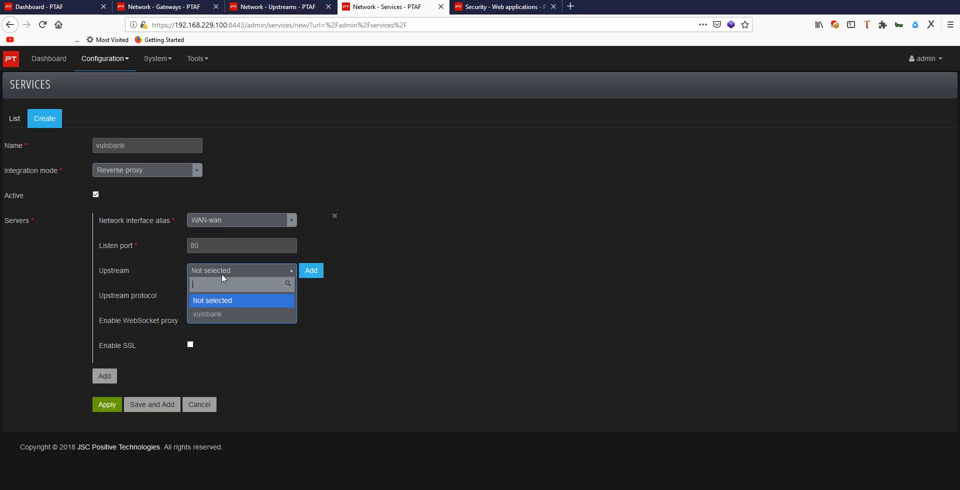
left_click(204, 313)
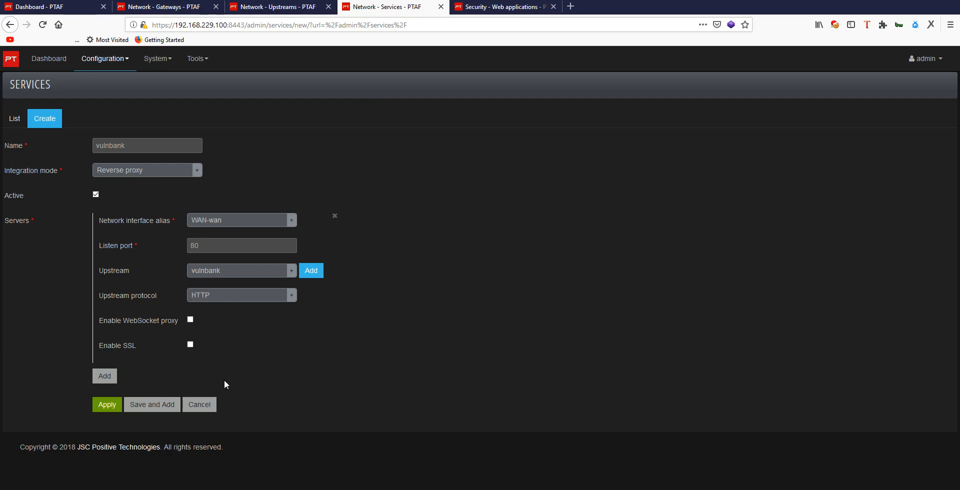
Step: Enable SSL on the server to examine its additional options, and disable it again
left_click(190, 345)
scroll(345, 414, "down", 3)
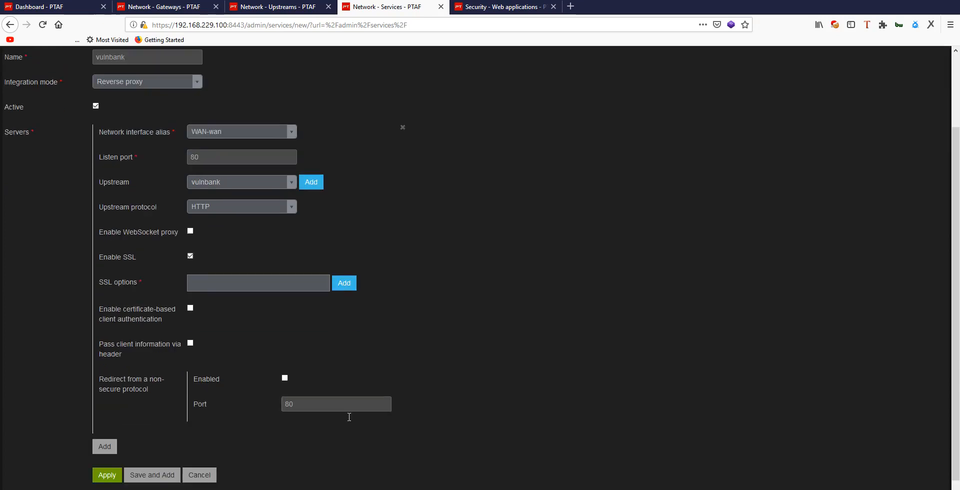
scroll(345, 415, "down", 1)
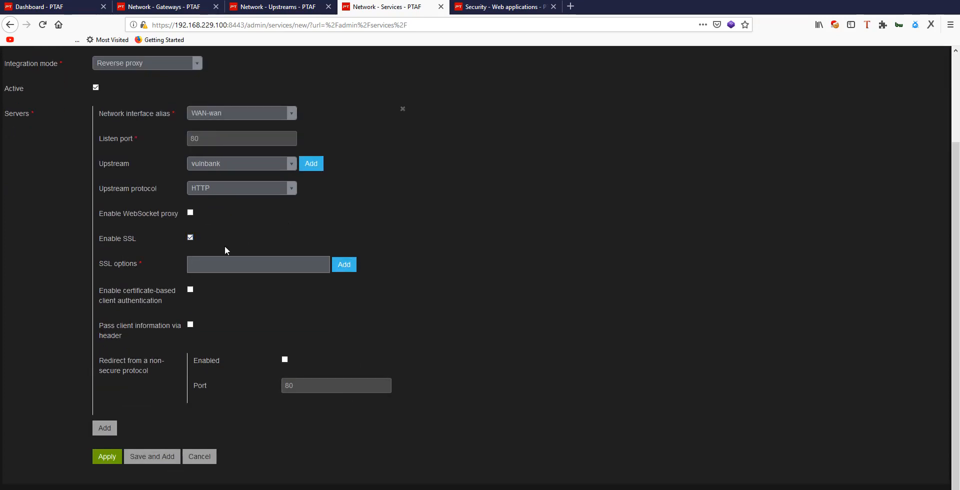
left_click(190, 237)
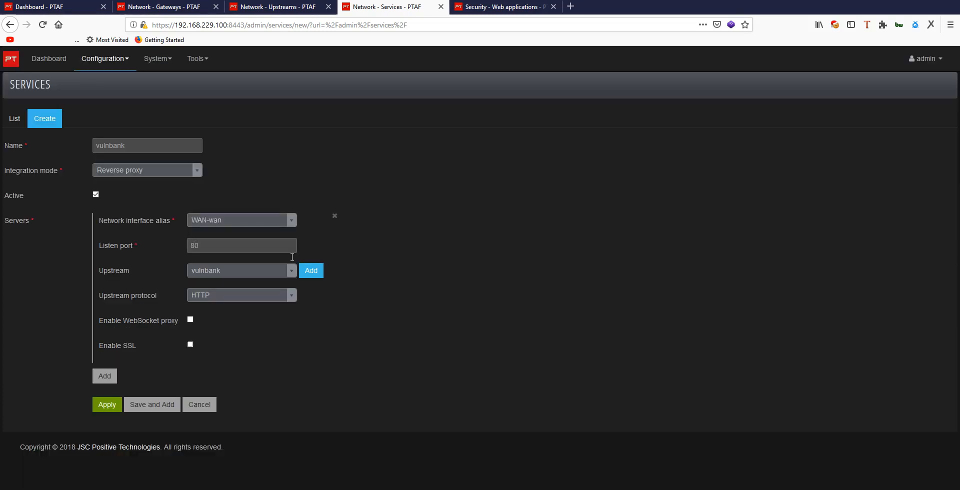
Step: Apply the new vulnbank service configuration
left_click(107, 405)
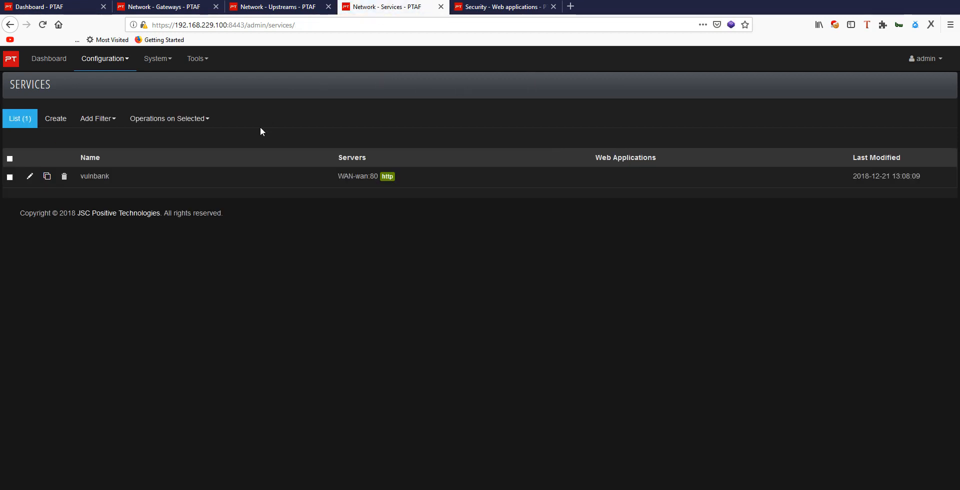
Step: Open the Web Applications list, view the settings of the Any application, and return to the list
left_click(481, 7)
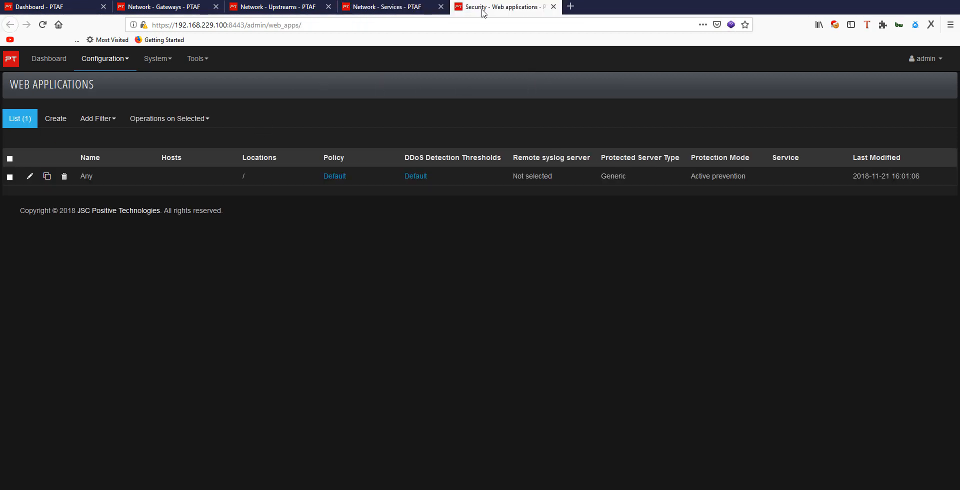
left_click(29, 176)
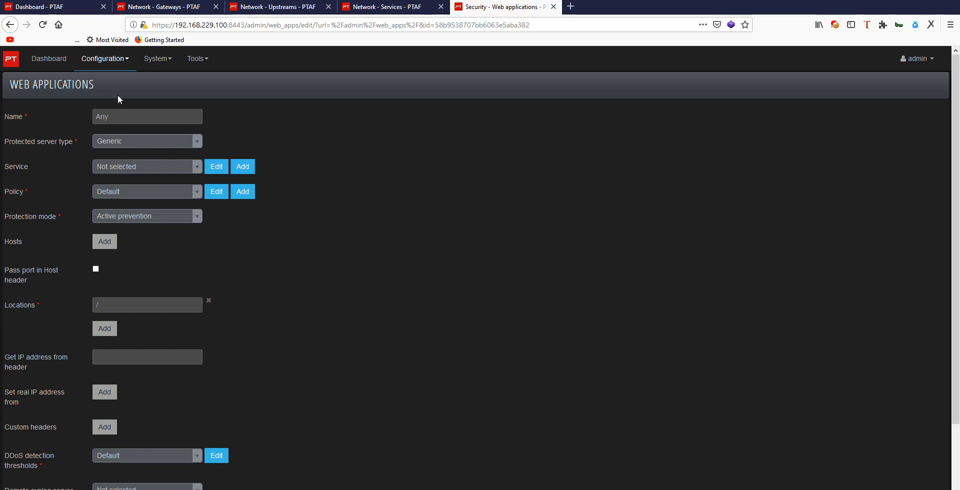
left_click(10, 25)
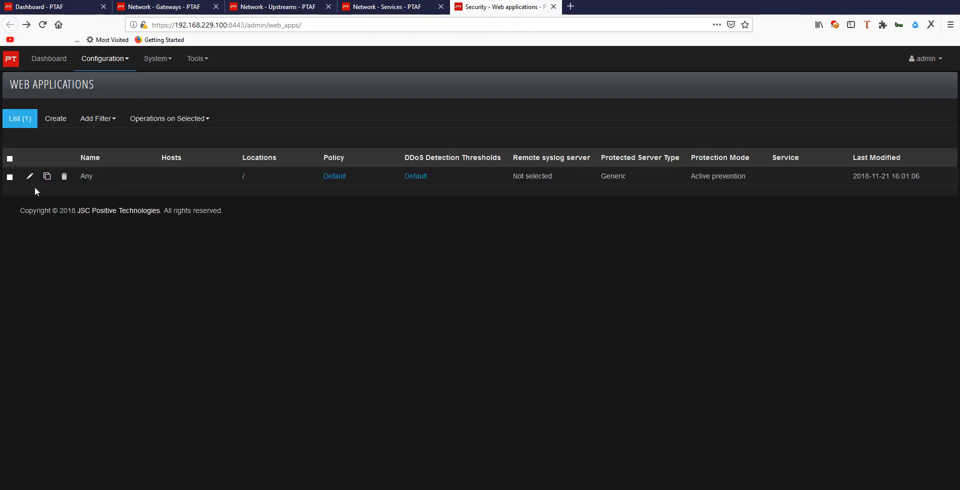
Step: Create a new web application named vulnbank
double_click(92, 184)
left_click(93, 184)
left_click(55, 119)
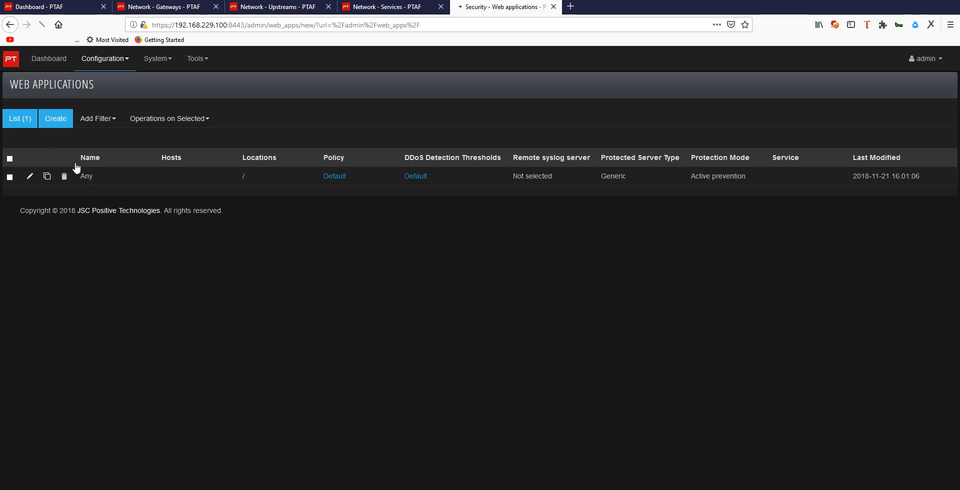
left_click(104, 118)
type("v")
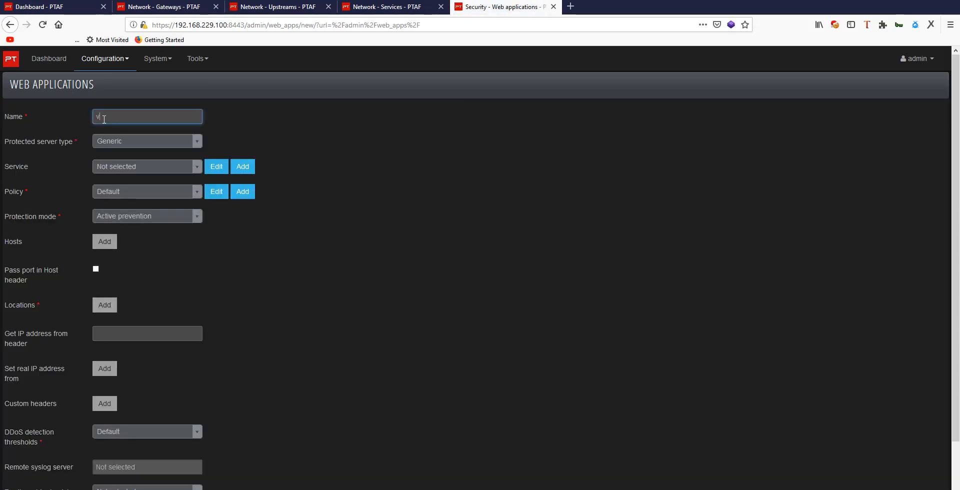
type("ulnba")
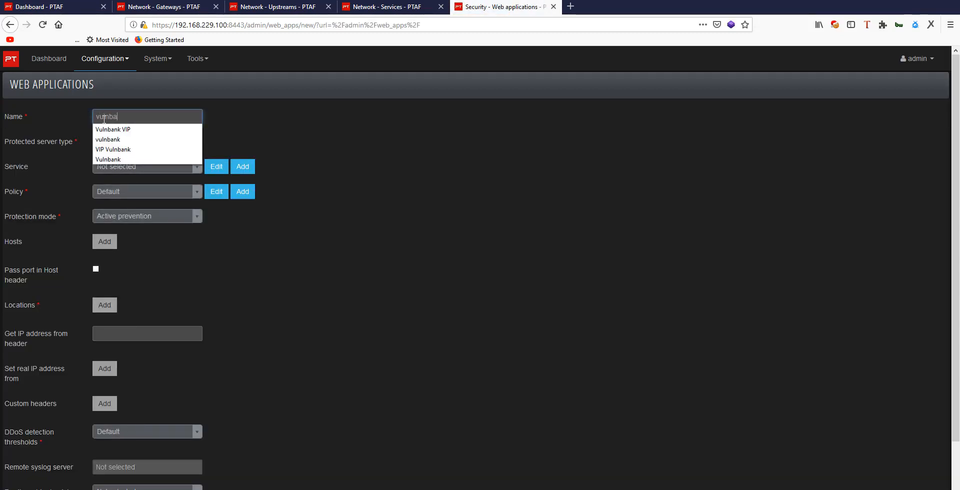
left_click(114, 140)
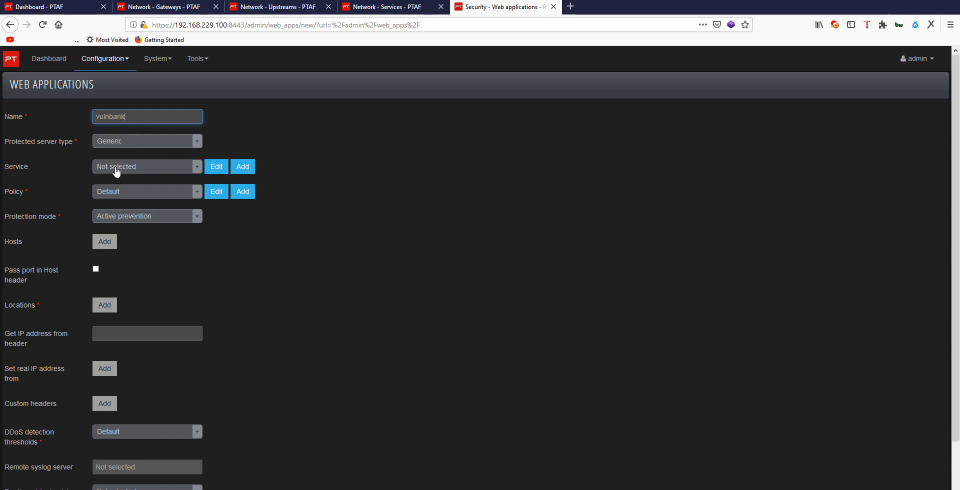
Step: Assign the vulnbank service to the web application and set its protection mode to Detection
left_click(112, 167)
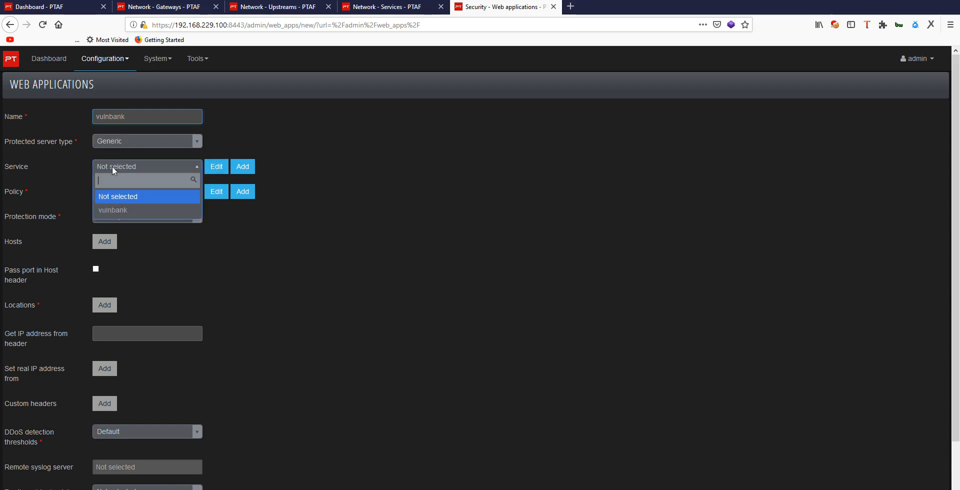
left_click(115, 210)
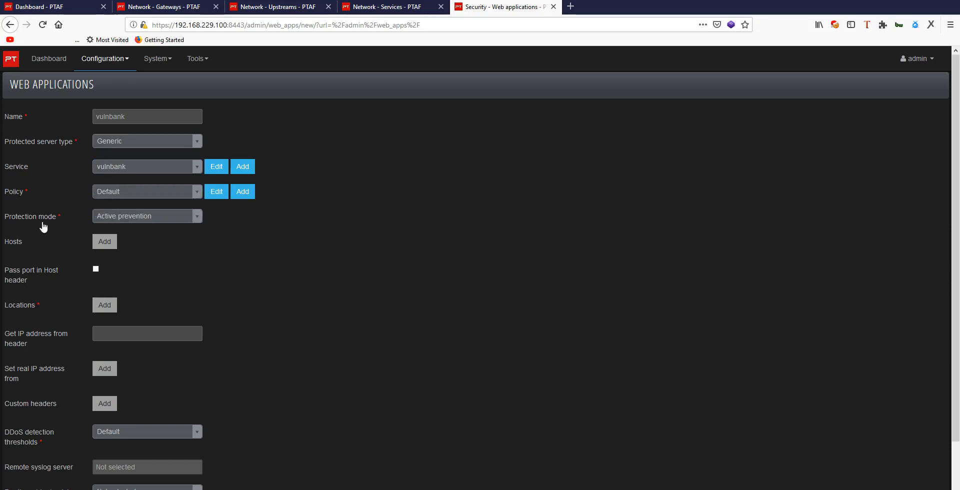
left_click(157, 220)
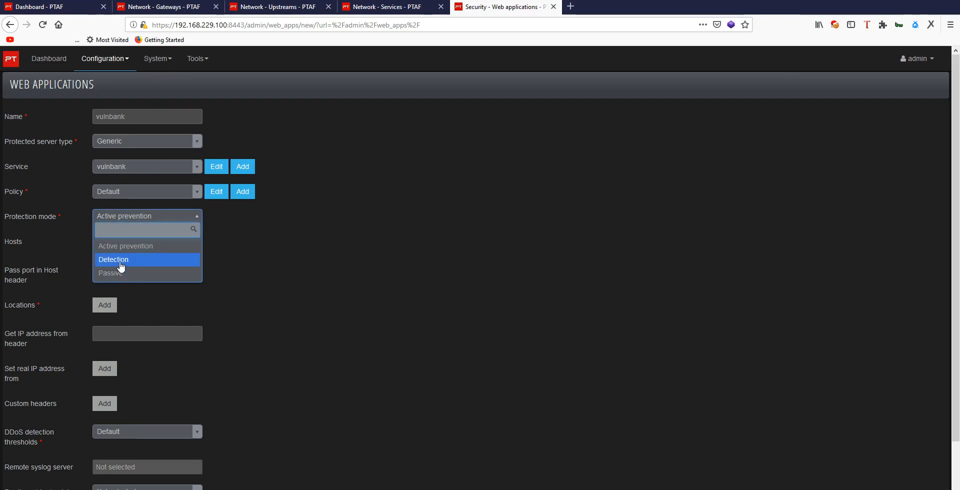
left_click(120, 263)
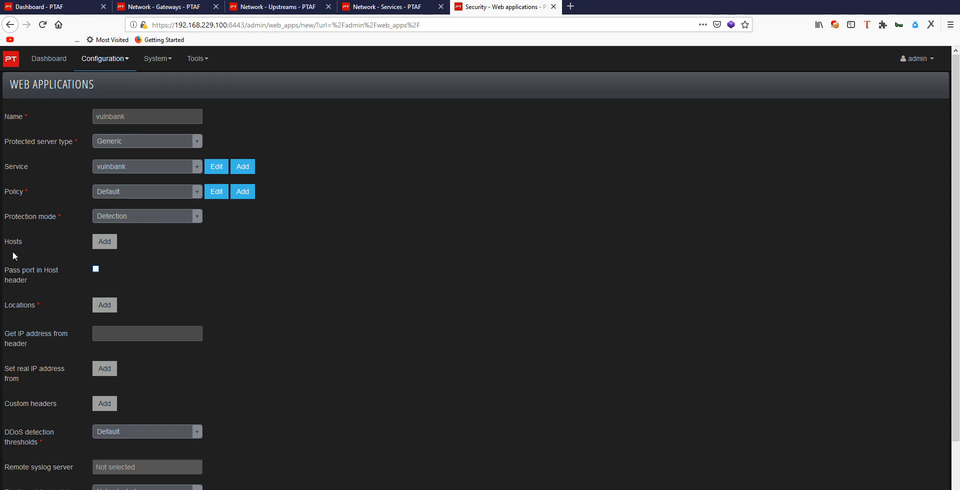
Step: Add an empty host entry to the vulnbank web application
left_click(113, 243)
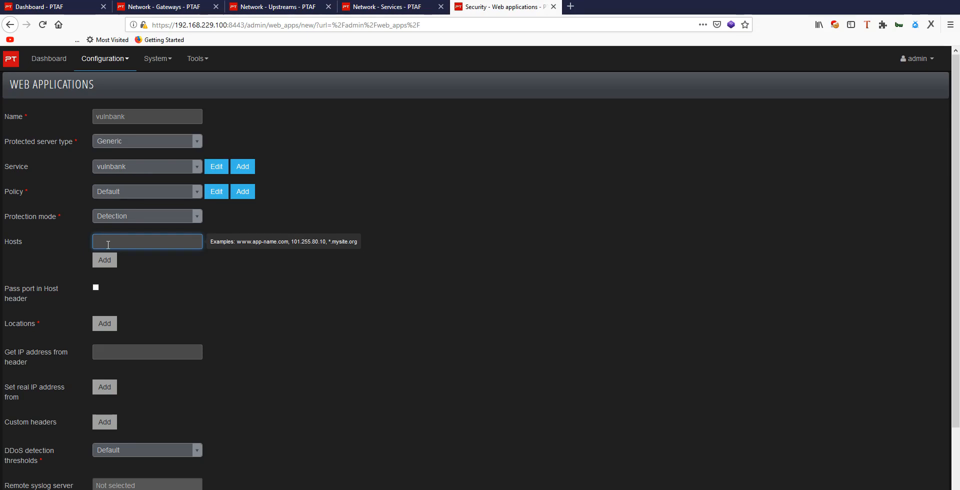
left_click(108, 245)
left_click(358, 263)
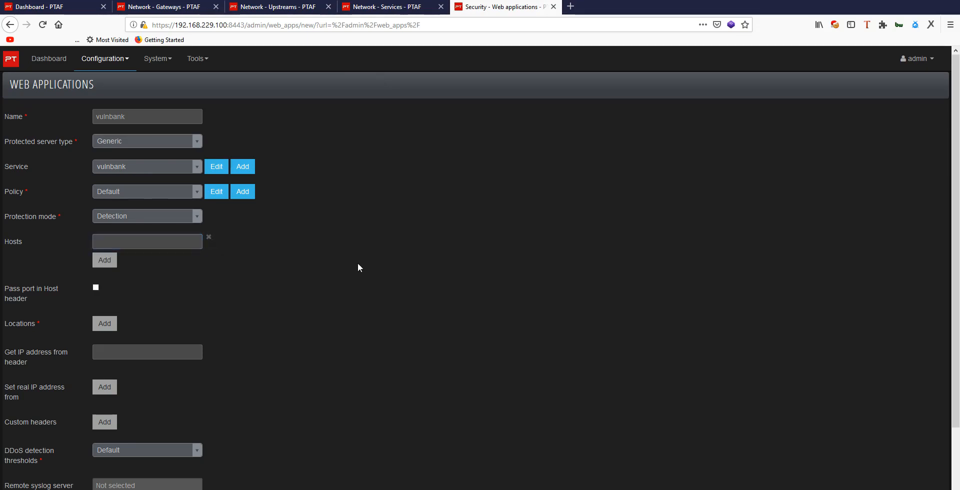
left_click(154, 248)
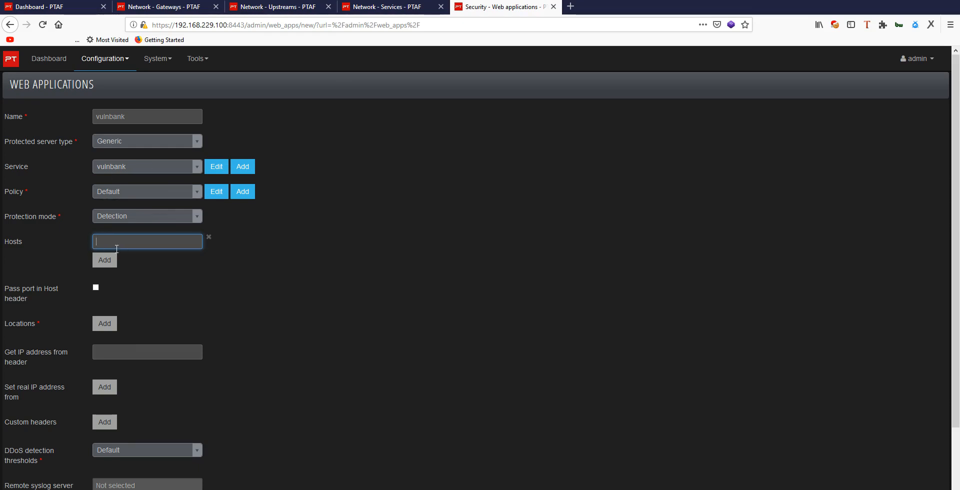
Step: Enter google.com as an example address in a new browser tab and return to the web application form
left_click(571, 6)
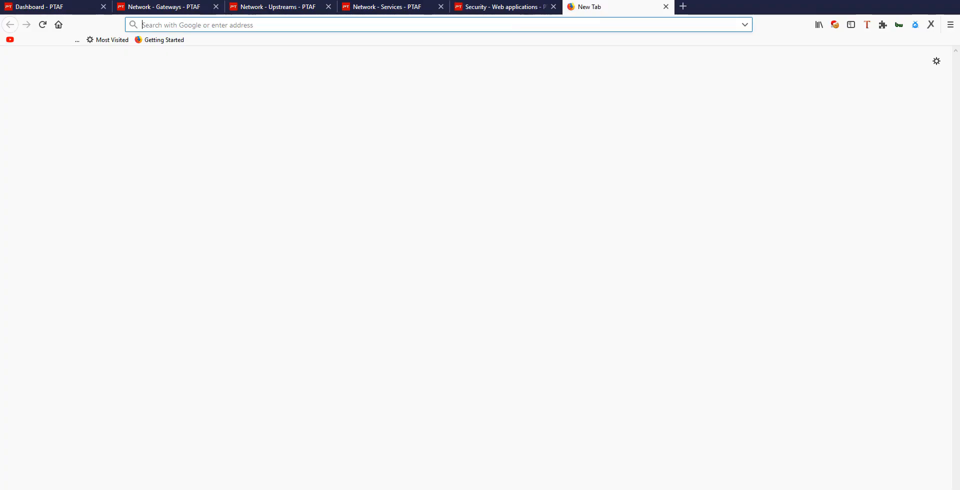
type("google.com/")
key("Return")
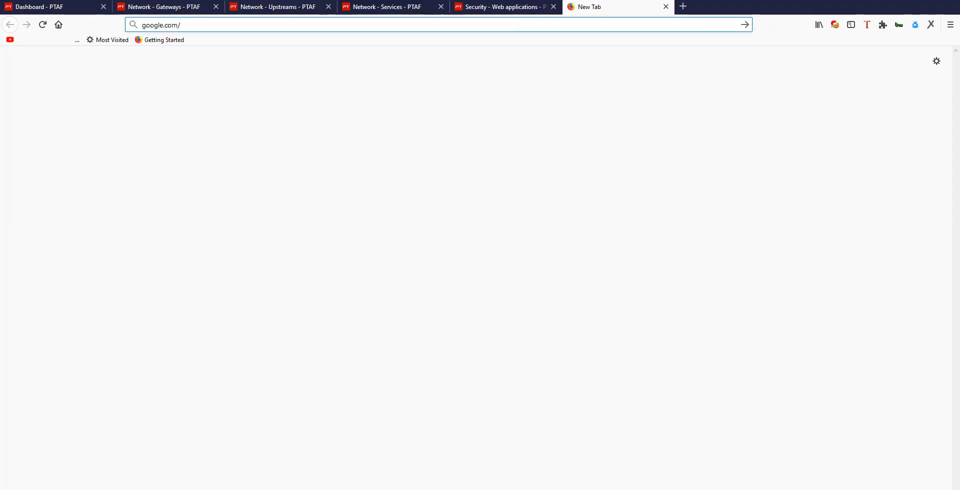
key("BackSpace")
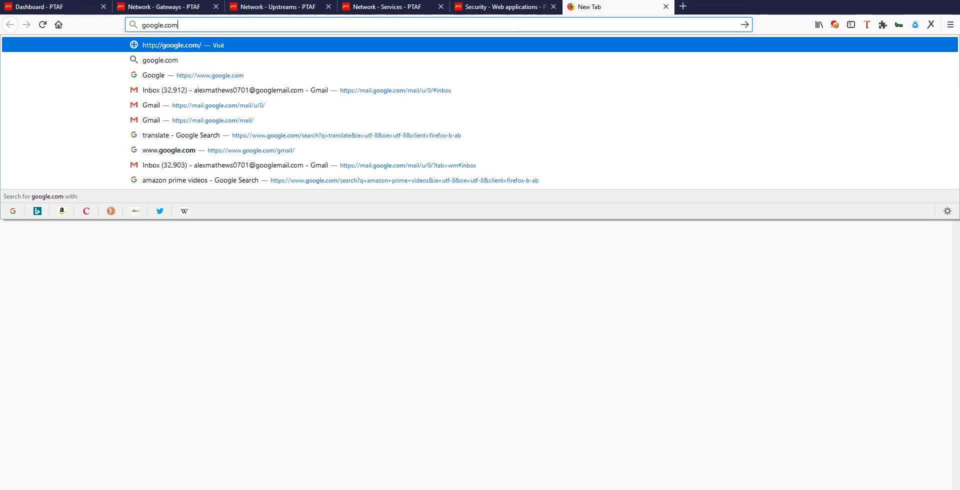
left_click(491, 7)
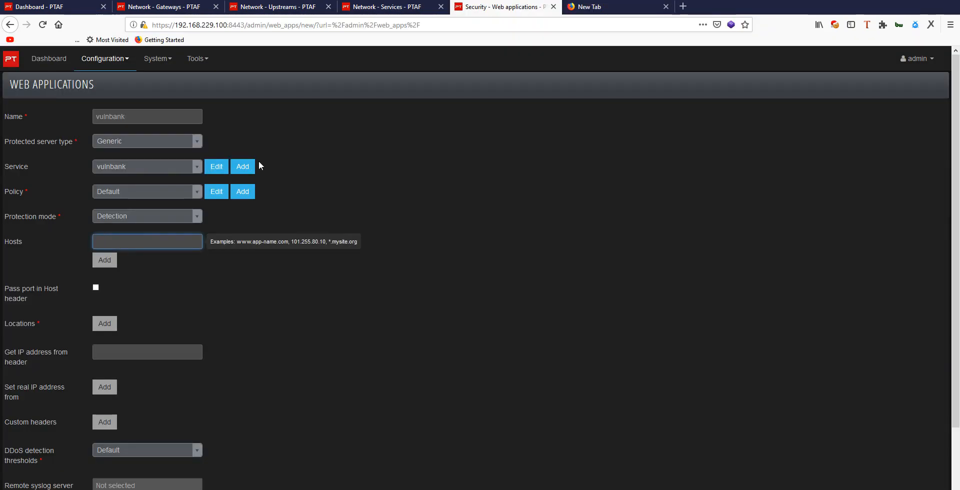
Step: Set the web application's host to local.vulnbank.com
left_click(129, 243)
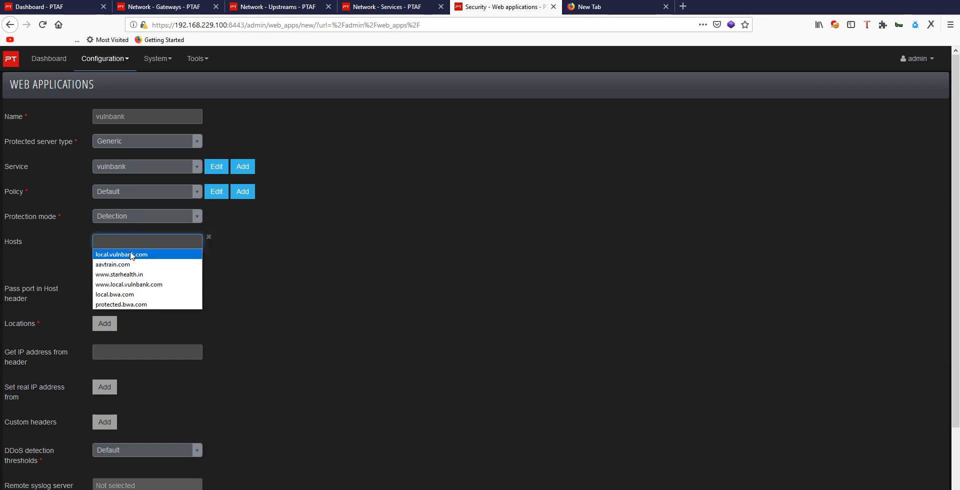
left_click(129, 254)
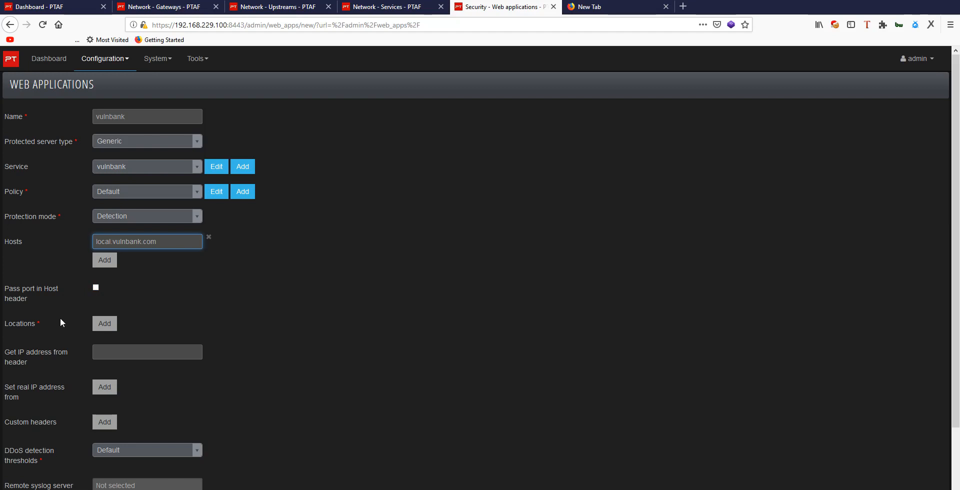
Step: Add the location / to the web application and apply the new vulnbank configuration
left_click(106, 326)
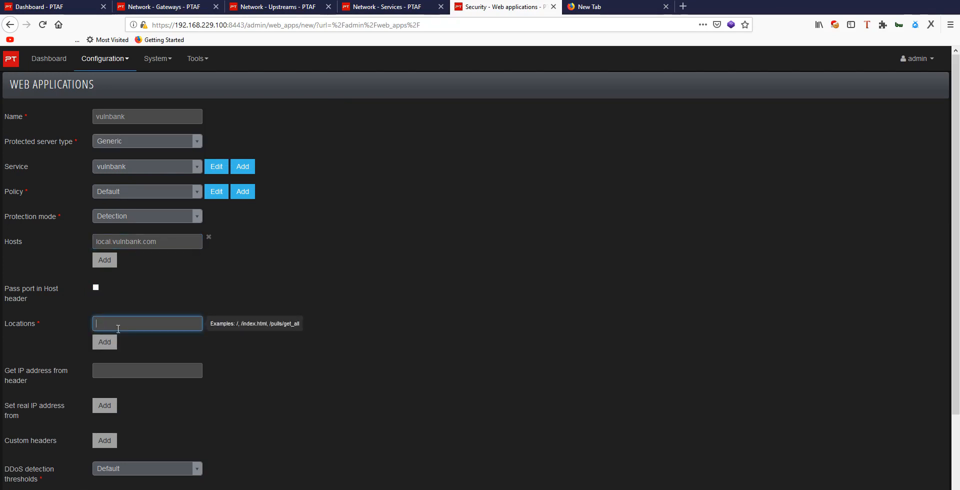
left_click(118, 328)
left_click(155, 328)
type("/")
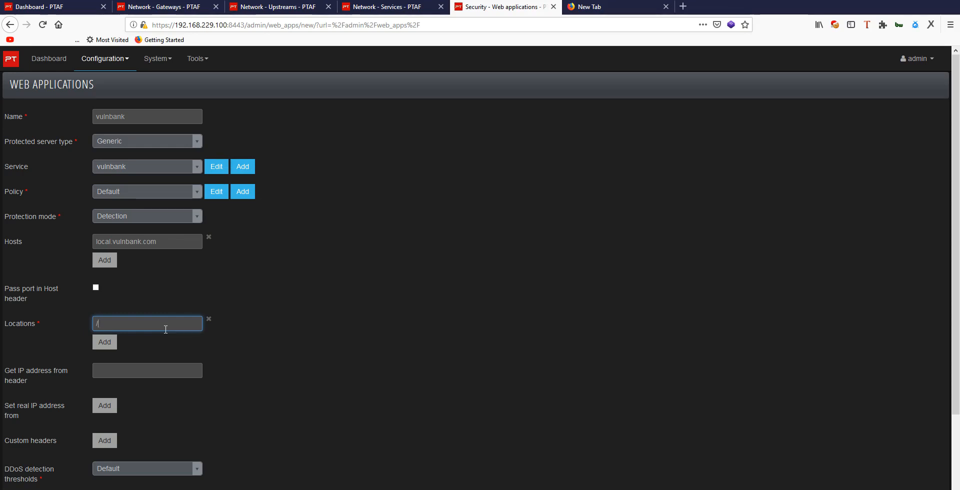
scroll(166, 329, "down", 3)
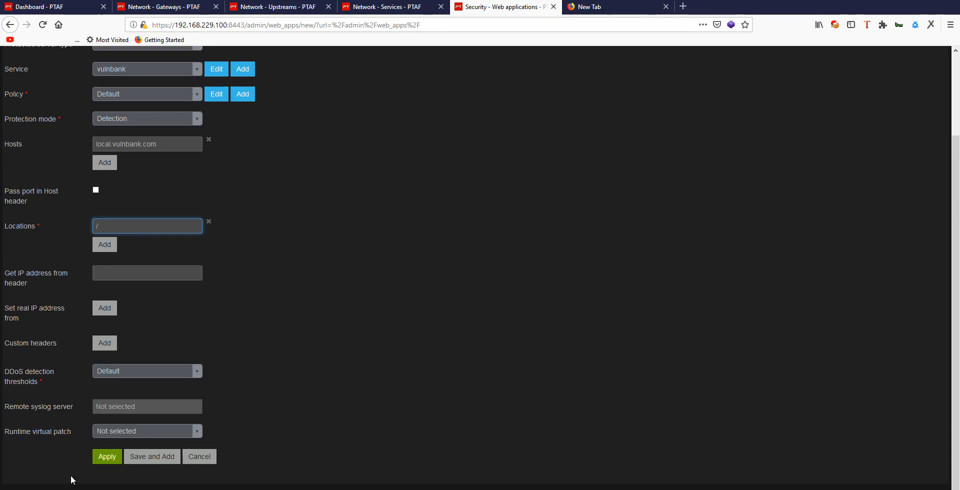
left_click(106, 457)
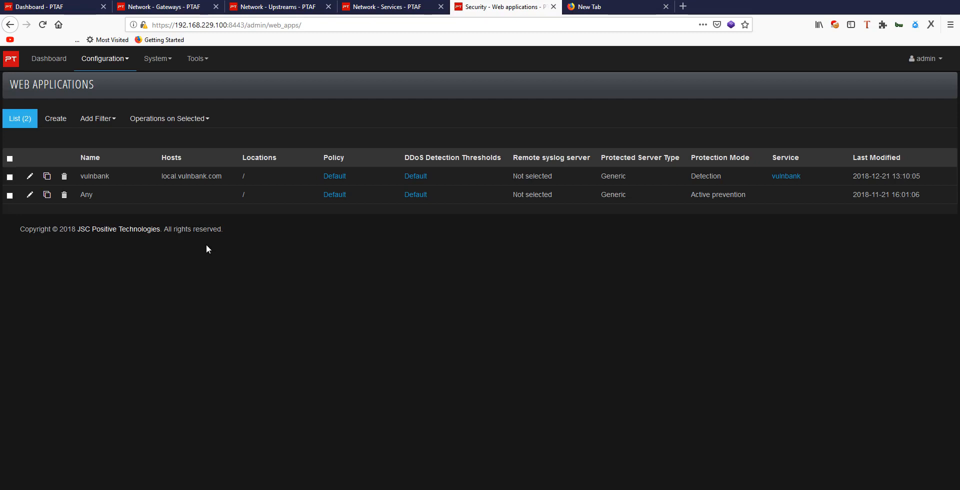
Step: Find and open the Windows Command Prompt
key("super+s")
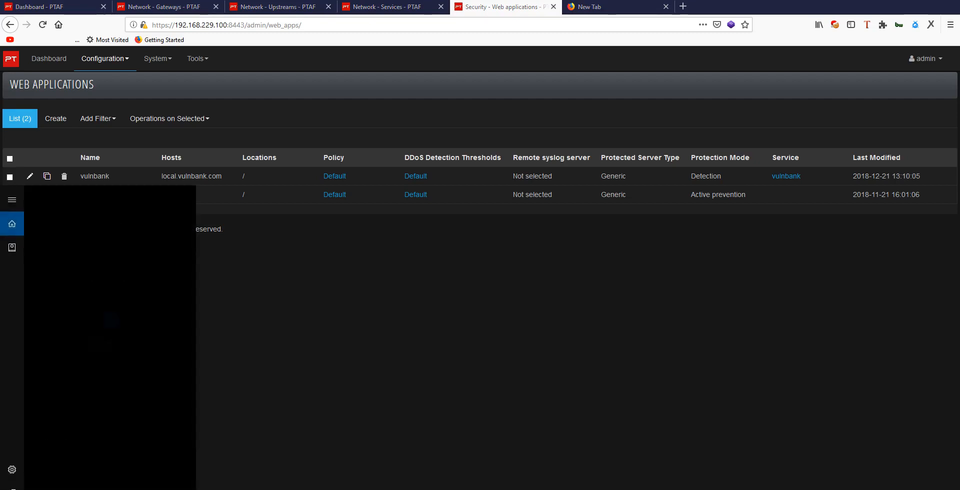
type("cmd")
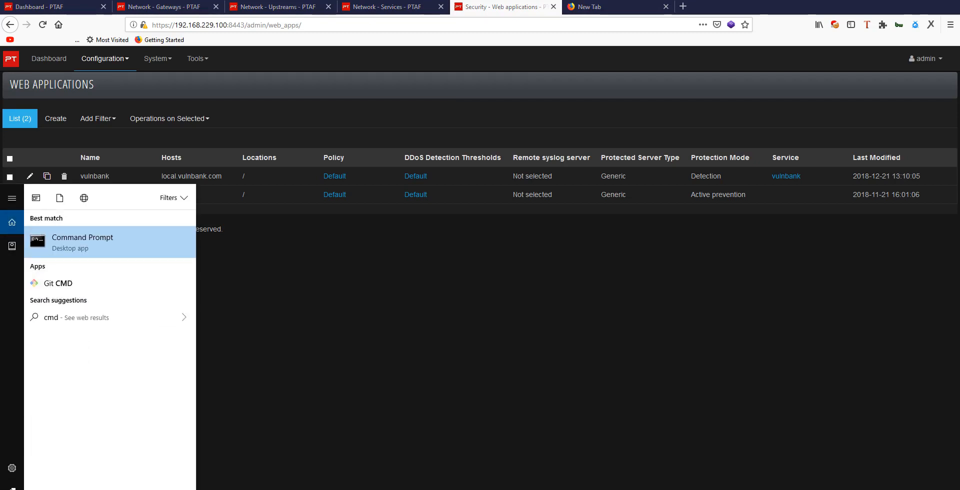
key("Return")
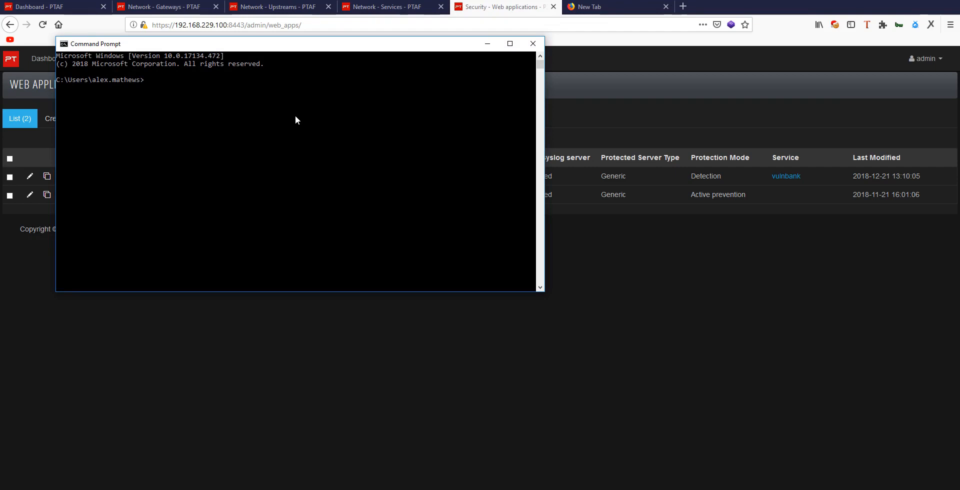